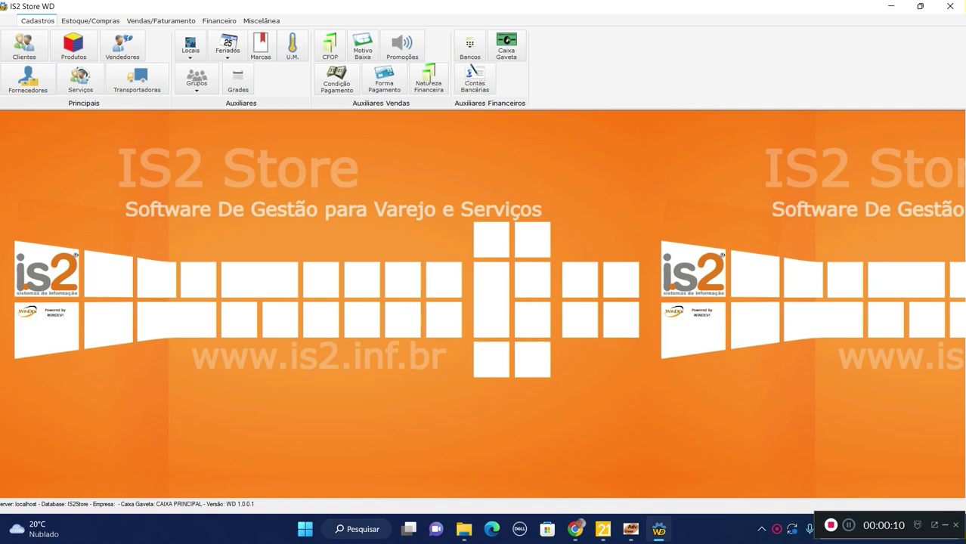
Open the AO CONSUMIDOR customer's financial data, examine the income, credit limit and used limit fields, and close the form
{"action": "left_click", "coordinate": [24, 46]}
{"action": "left_click", "coordinate": [514, 274]}
{"action": "left_click", "coordinate": [761, 247]}
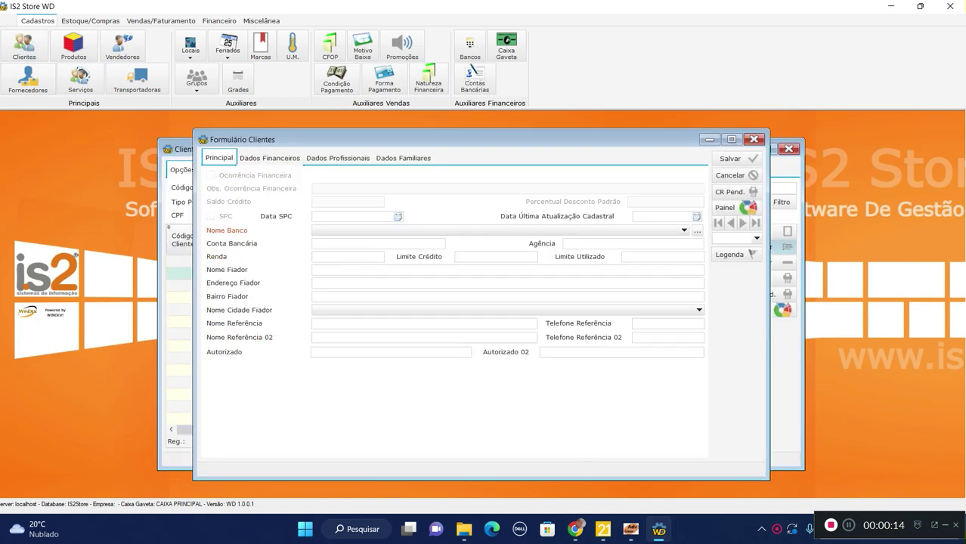
{"action": "left_click", "coordinate": [269, 158]}
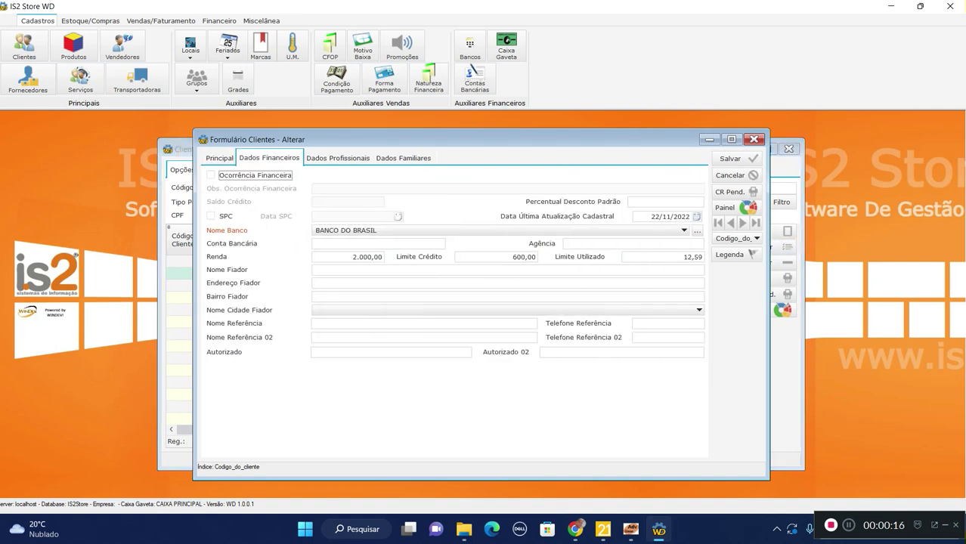
{"action": "left_click", "coordinate": [348, 257]}
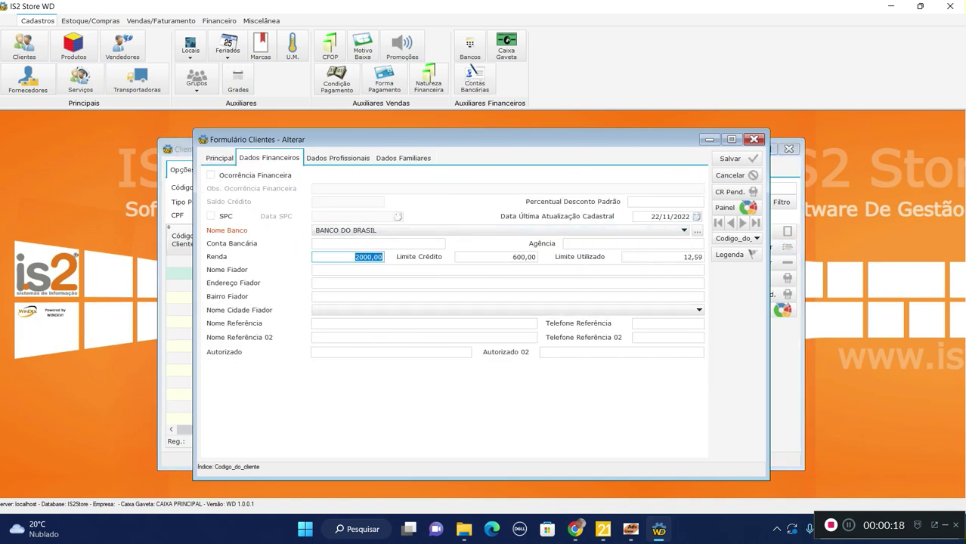
{"action": "key", "text": "Tab"}
{"action": "key", "text": "Tab"}
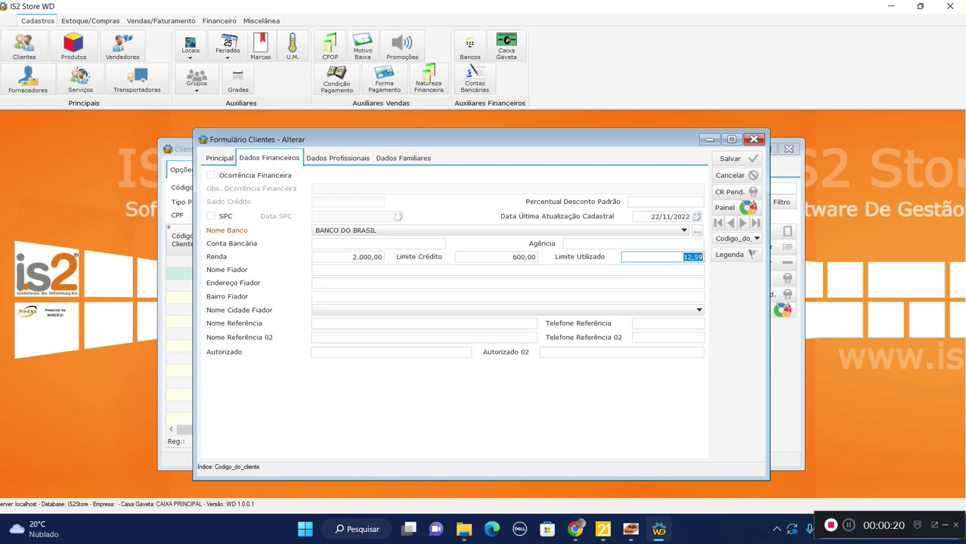
{"action": "left_click", "coordinate": [348, 257]}
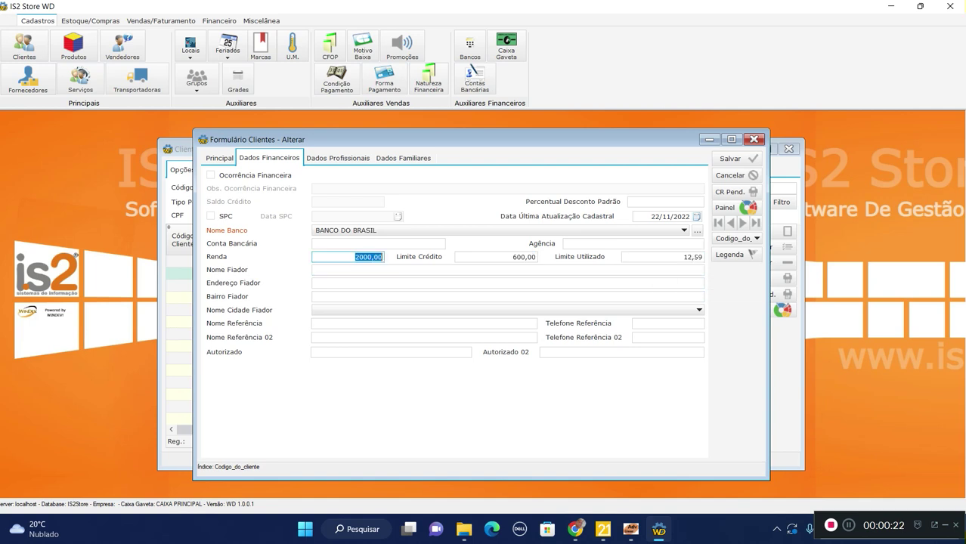
{"action": "left_click", "coordinate": [479, 257]}
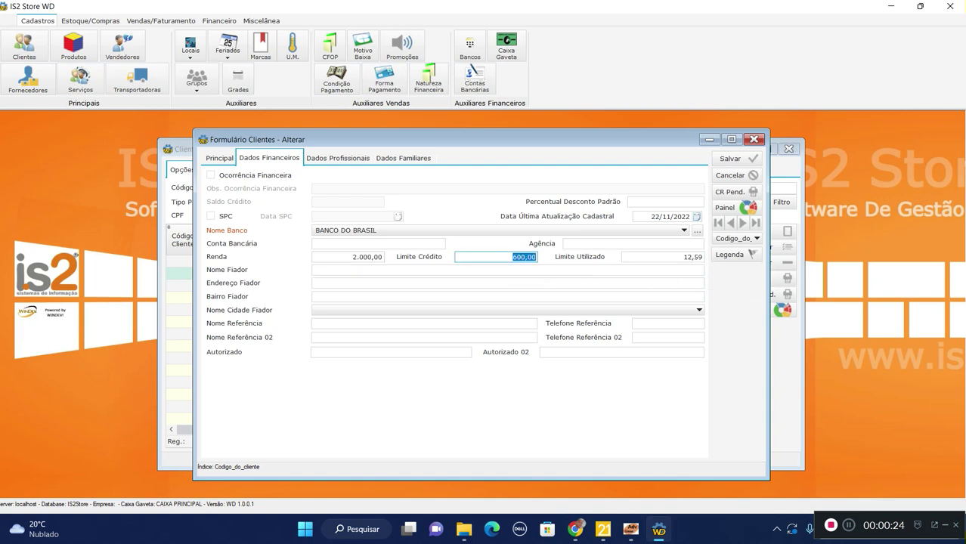
{"action": "key", "text": "Tab"}
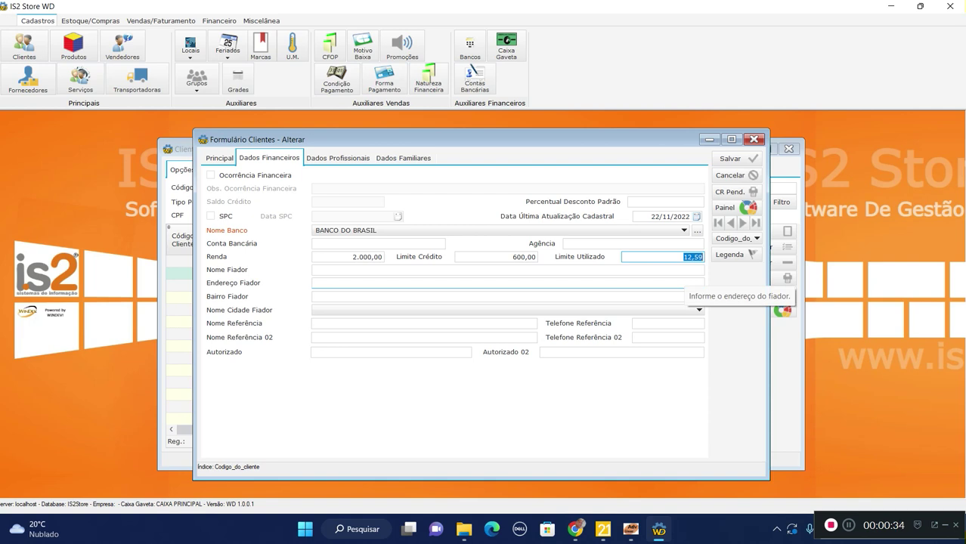
{"action": "left_click", "coordinate": [753, 139]}
{"action": "left_click_drag", "start_coordinate": [481, 149], "coordinate": [348, 163]}
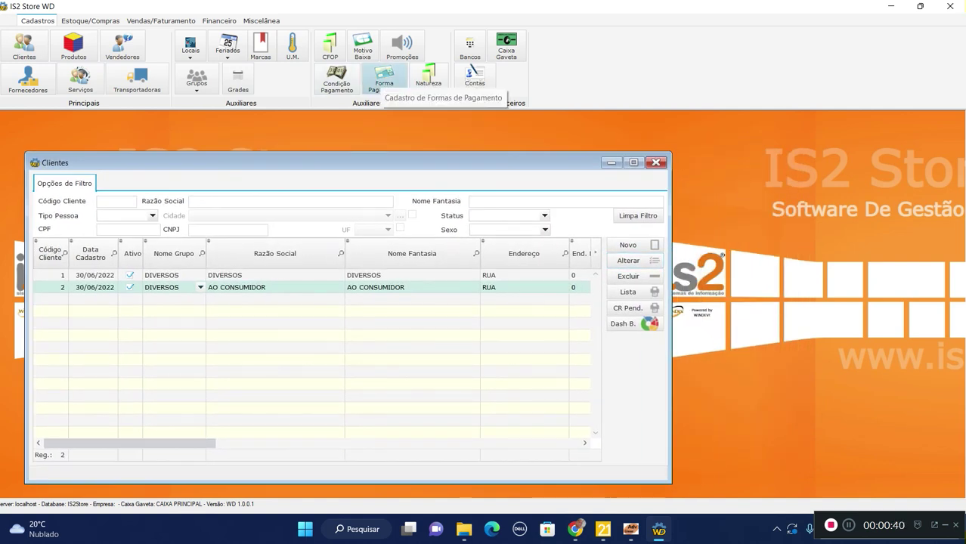
Open the CHEQUE PRETADADO payment method and examine its TEF/electronic cheque setting along with that of DINHEIRO
{"action": "left_click", "coordinate": [384, 78]}
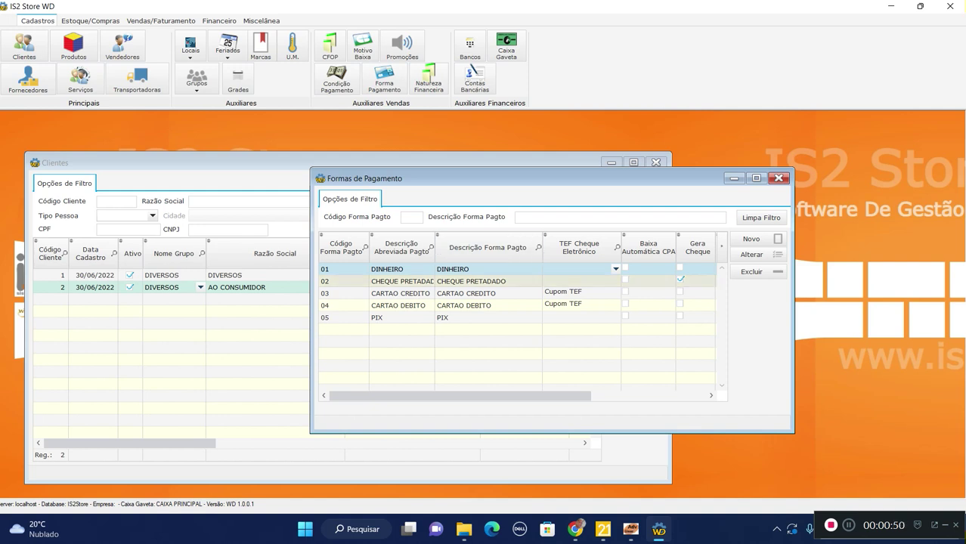
{"action": "left_click", "coordinate": [488, 281]}
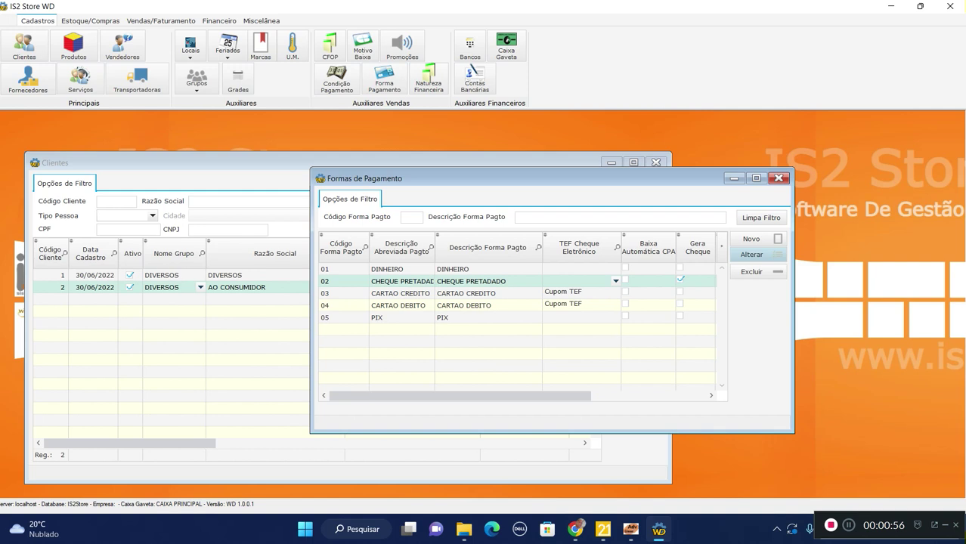
{"action": "left_click", "coordinate": [751, 255]}
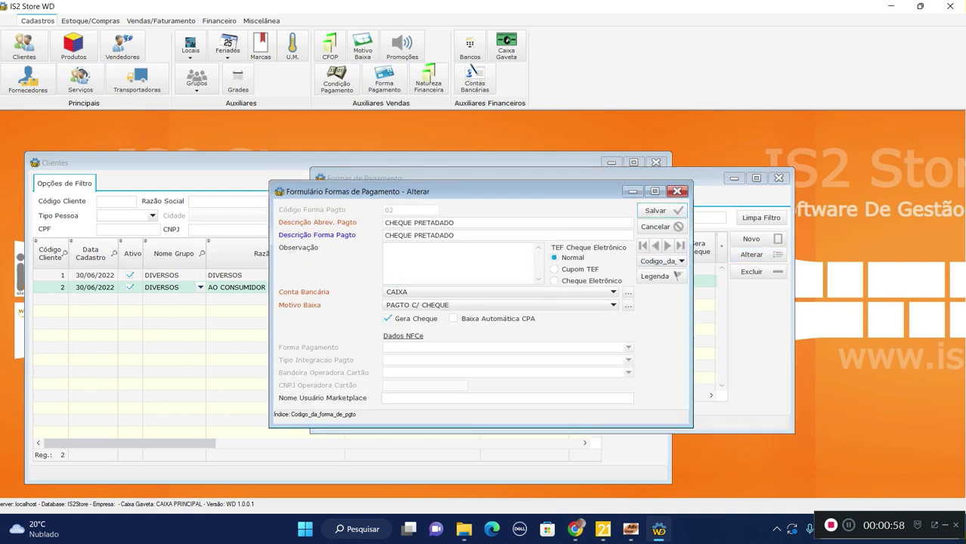
{"action": "left_click", "coordinate": [643, 246]}
{"action": "key", "text": "Tab"}
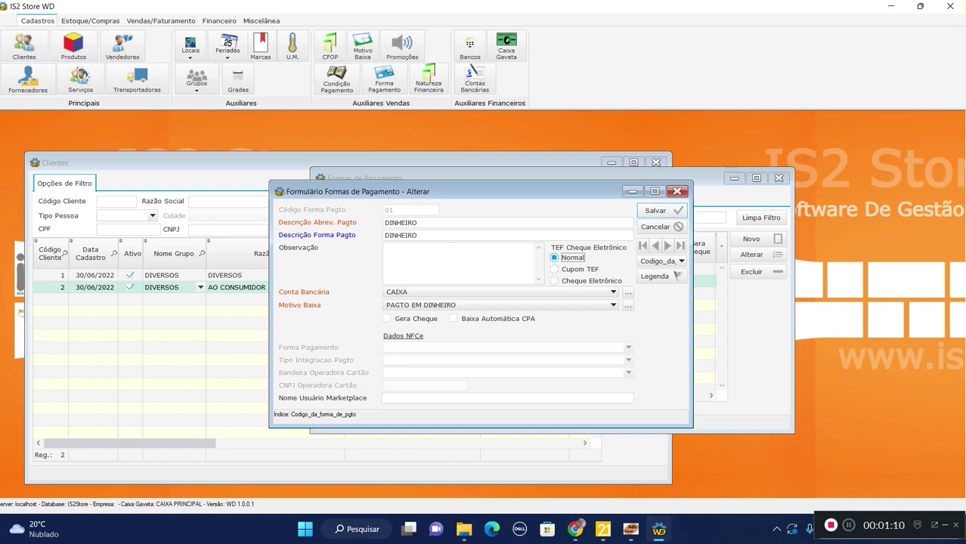
Examine the TEF/electronic cheque setting of the card and PIX payment methods, closing the payment methods list at the end
{"action": "left_click", "coordinate": [668, 246]}
{"action": "left_click", "coordinate": [667, 246]}
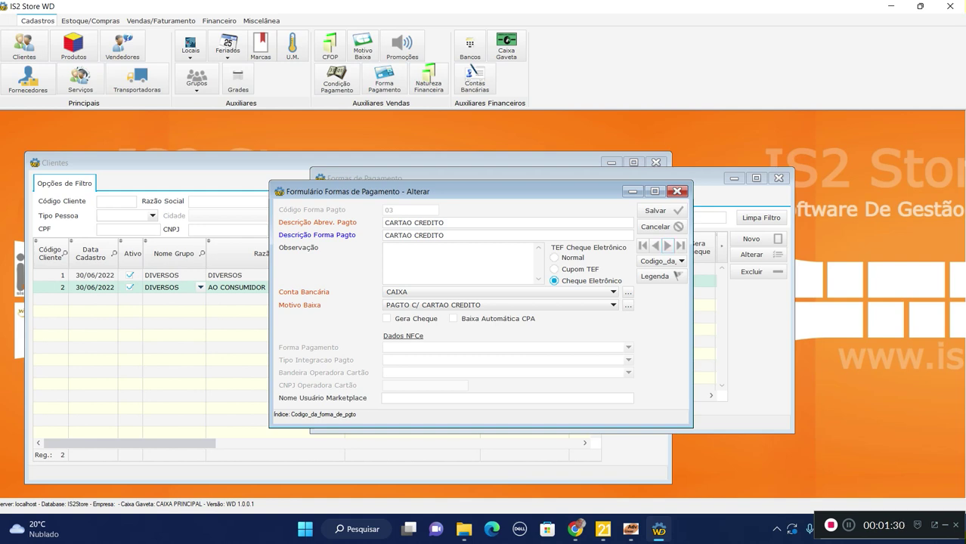
{"action": "left_click", "coordinate": [554, 281]}
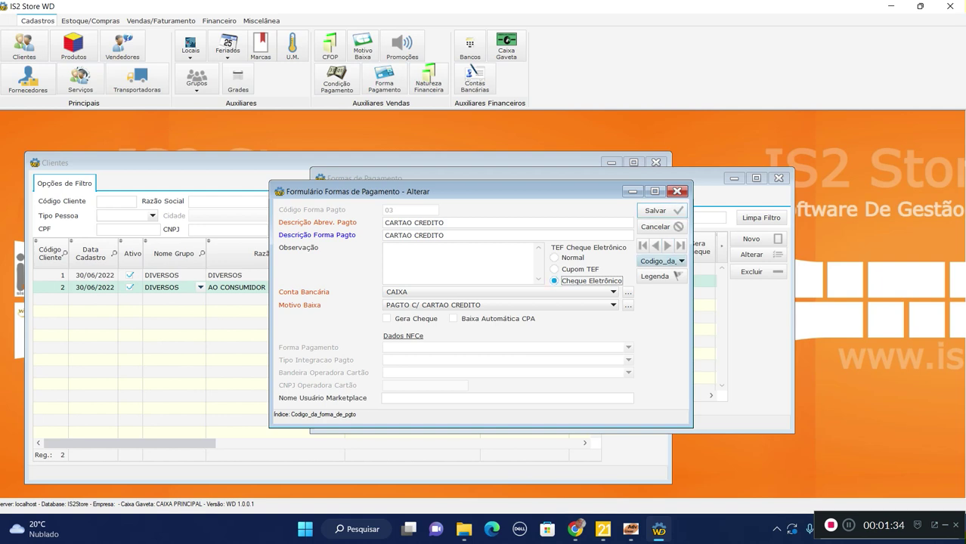
{"action": "left_click", "coordinate": [667, 246]}
{"action": "left_click", "coordinate": [667, 246]}
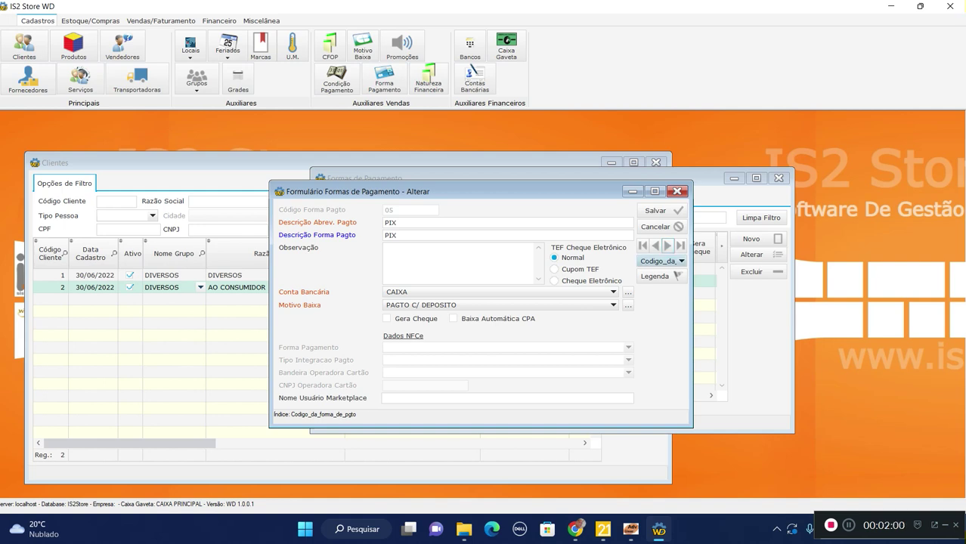
{"action": "left_click", "coordinate": [656, 246]}
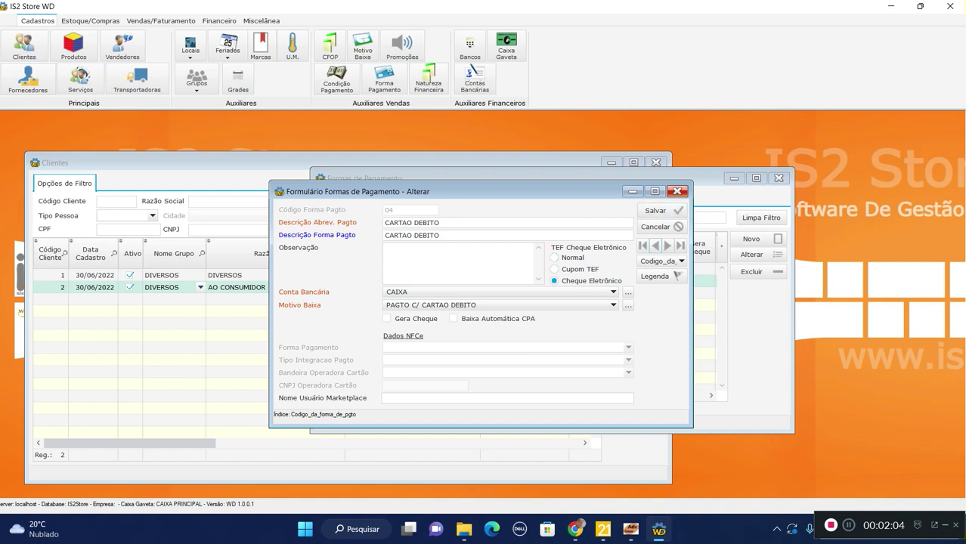
{"action": "left_click", "coordinate": [677, 191]}
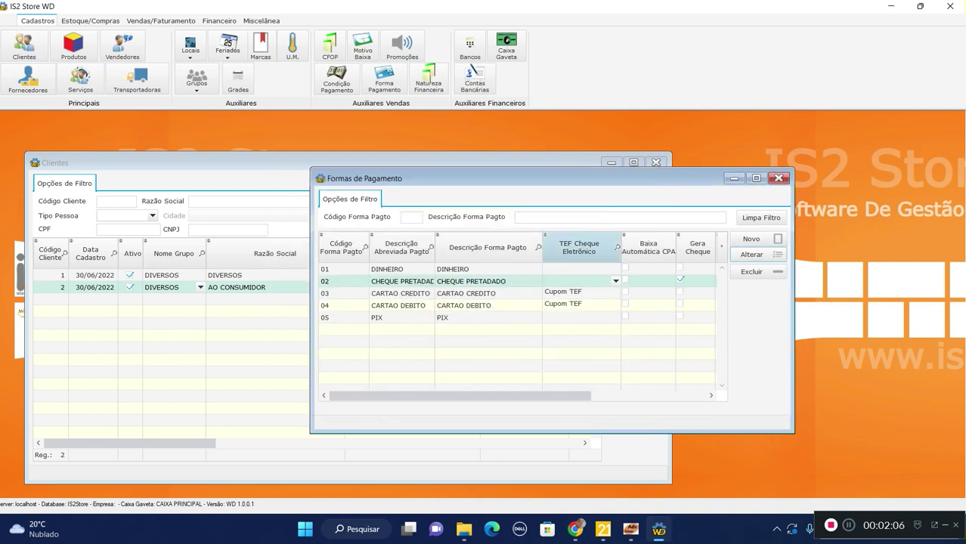
{"action": "left_click", "coordinate": [779, 179]}
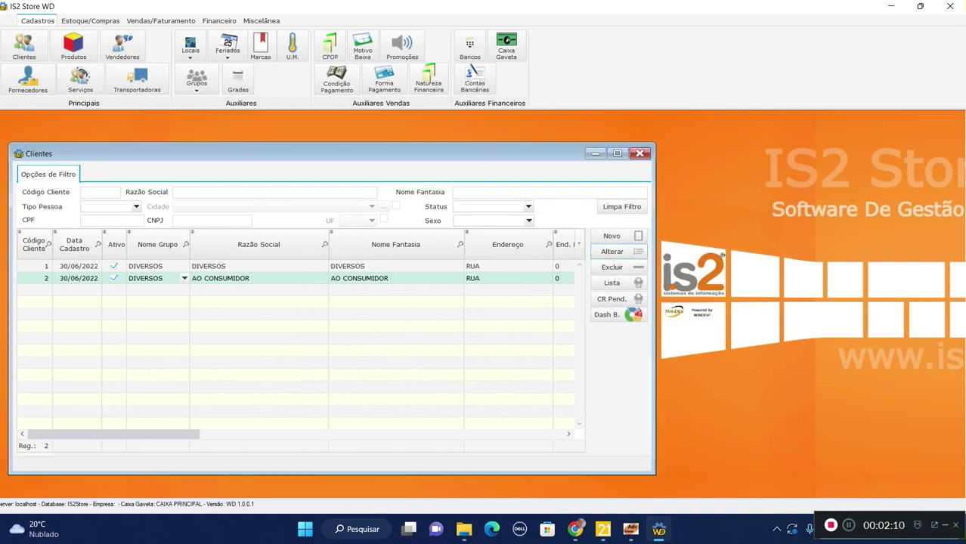
Open the latest AO CONSUMIDOR sales order, dated 27/10/2022, for editing and cancel its receivable titles
{"action": "left_click", "coordinate": [160, 20]}
{"action": "left_click", "coordinate": [218, 47]}
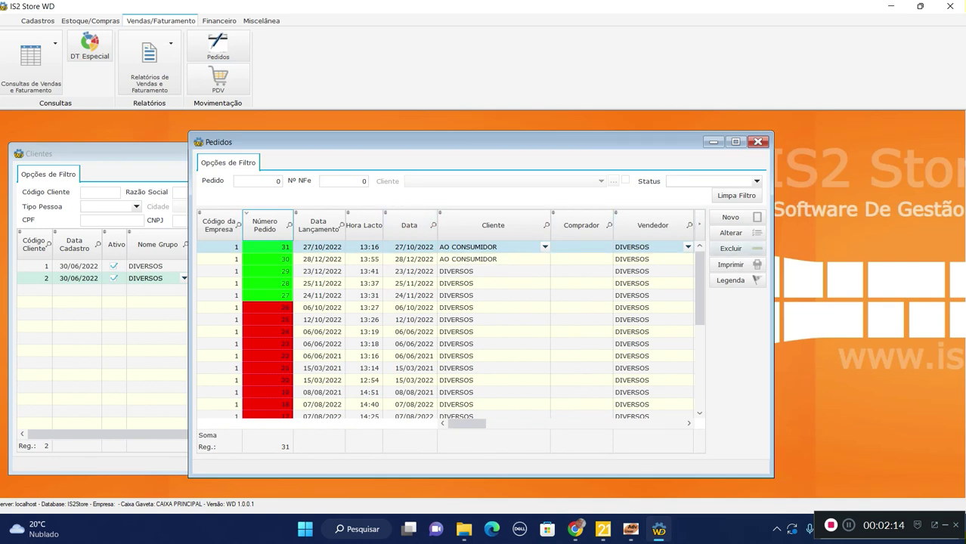
{"action": "left_click", "coordinate": [730, 233]}
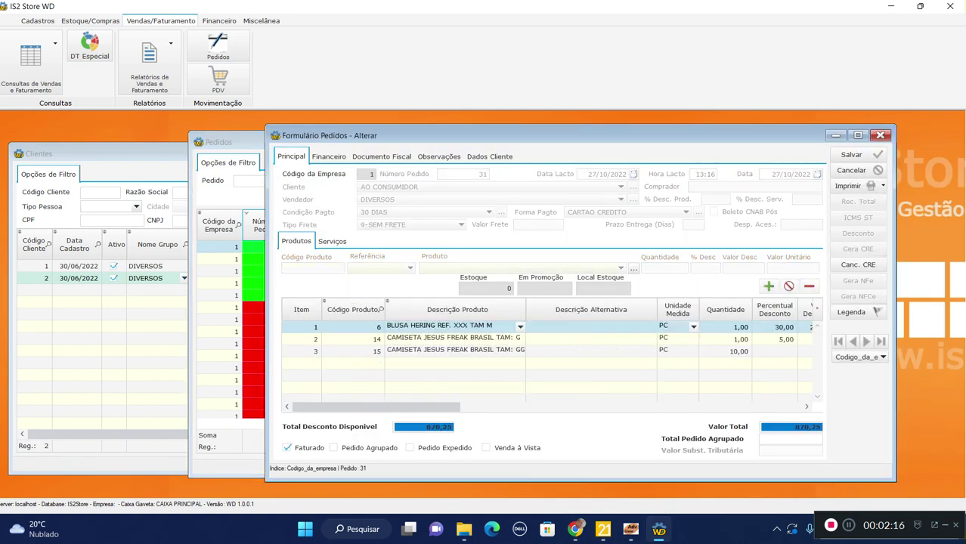
{"action": "left_click", "coordinate": [858, 265]}
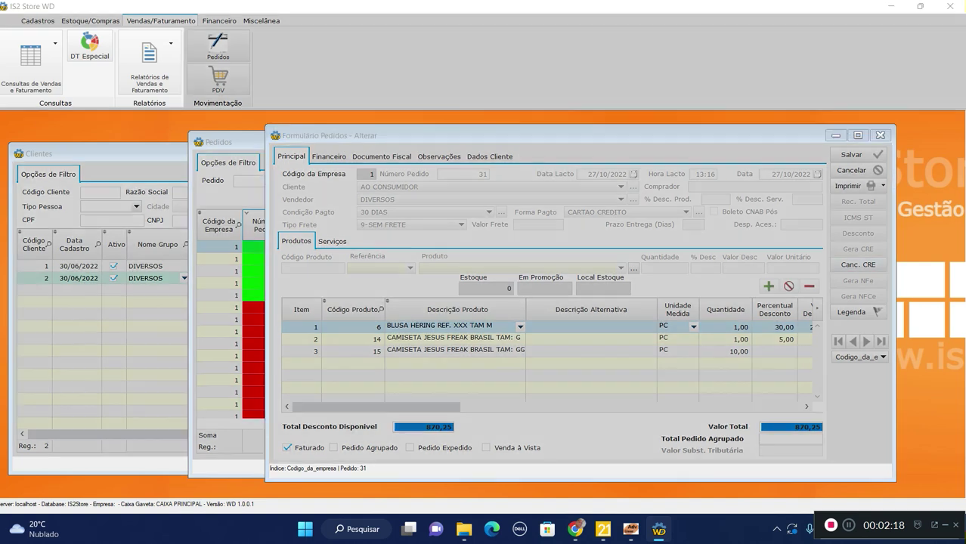
{"action": "left_click", "coordinate": [454, 280]}
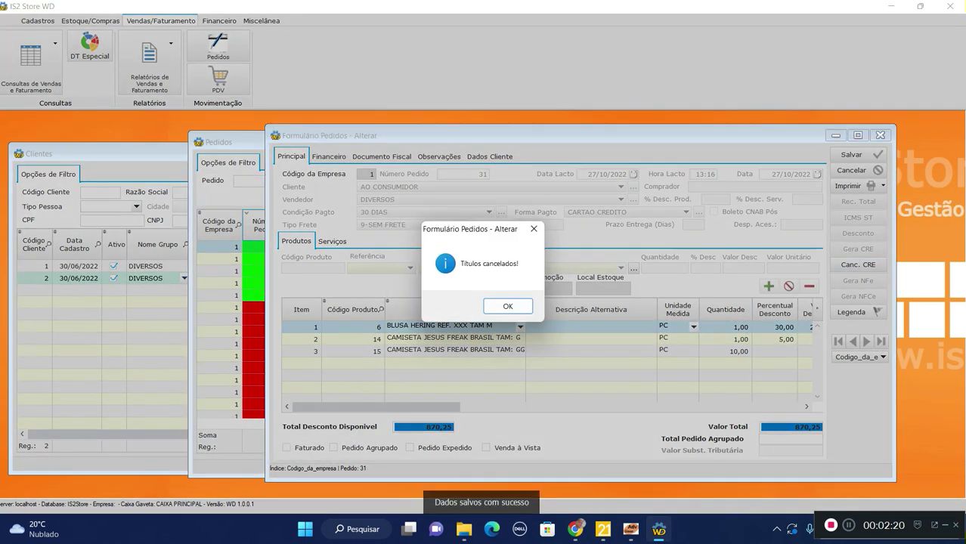
{"action": "left_click", "coordinate": [507, 305]}
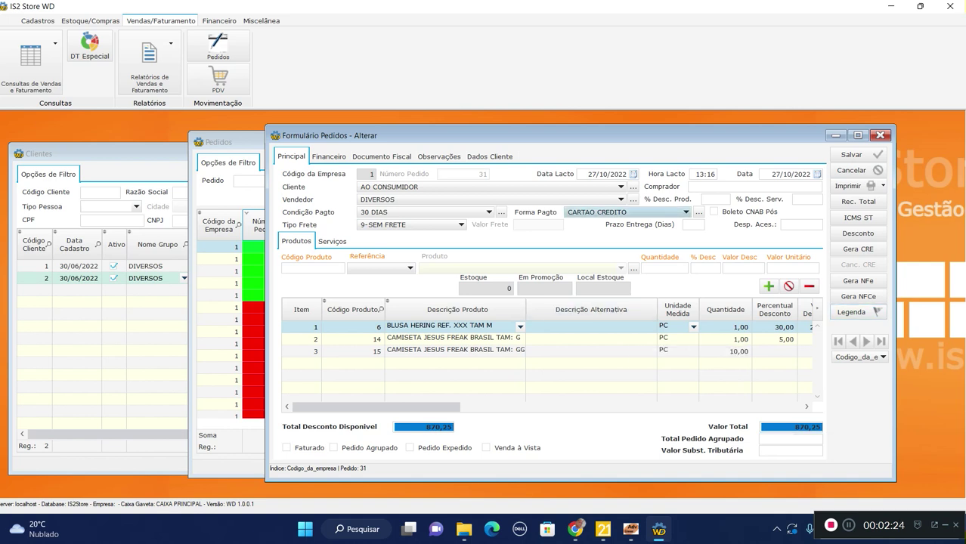
Generate the order's receivable titles with CARTAO CREDITO as payment method, without adding interest
{"action": "left_click", "coordinate": [857, 249]}
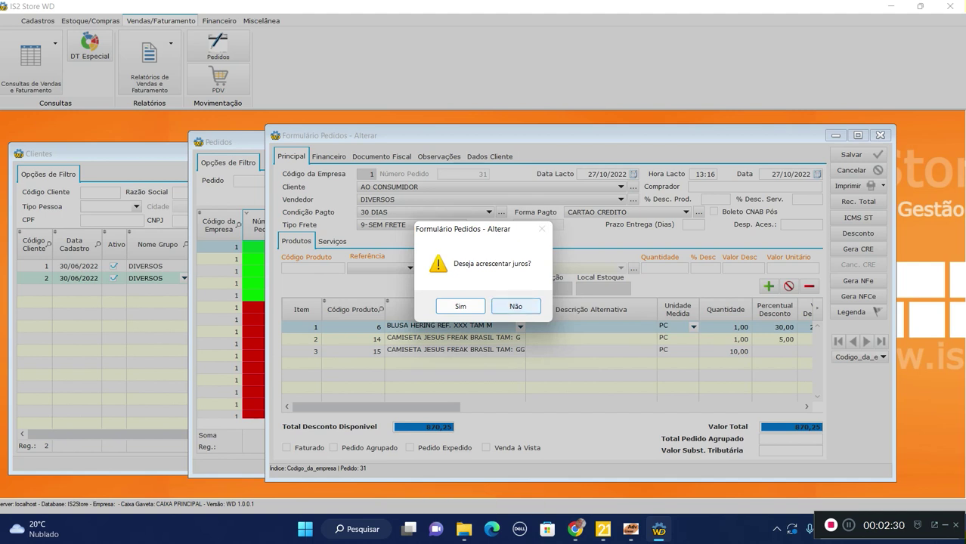
{"action": "left_click", "coordinate": [515, 306]}
{"action": "left_click", "coordinate": [517, 317]}
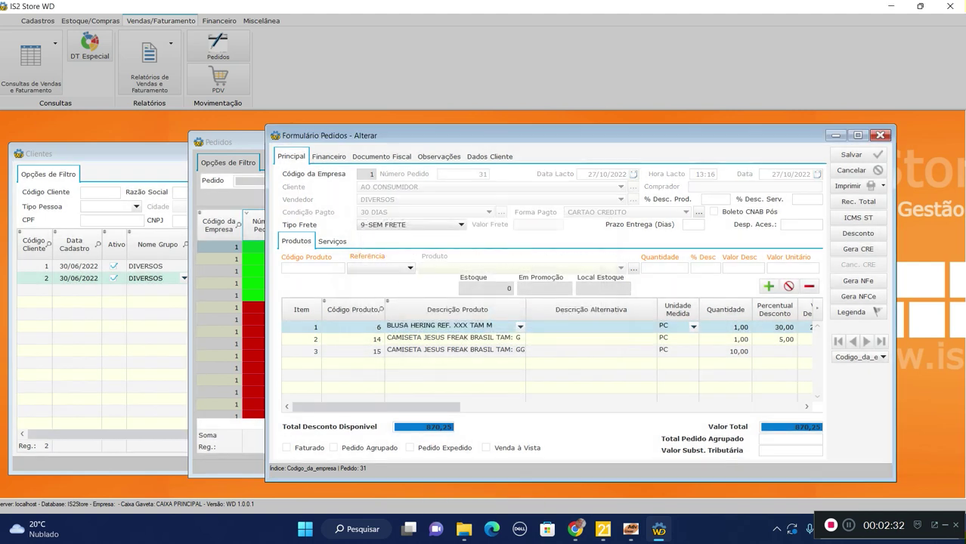
Check the used credit limit in AO CONSUMIDOR's financial data and close the customer form
{"action": "left_click", "coordinate": [106, 154]}
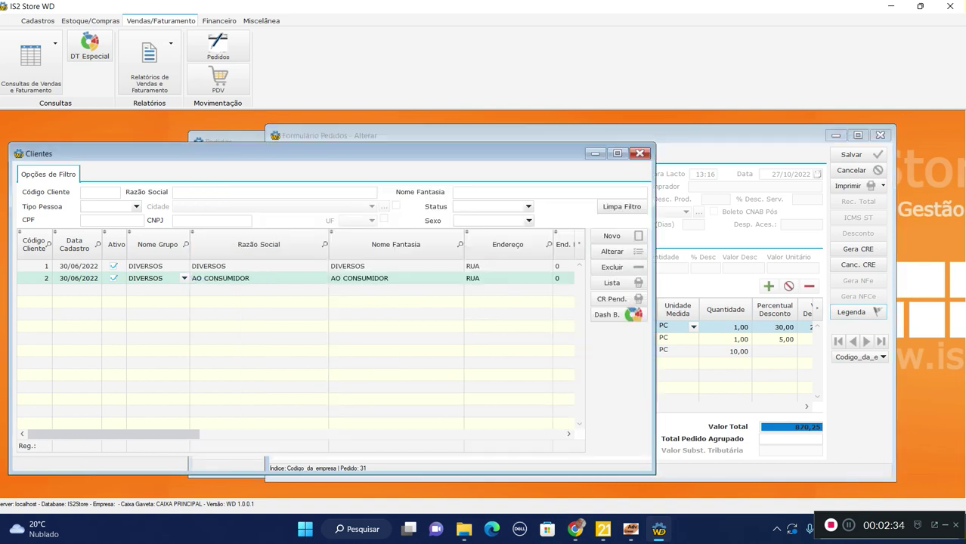
{"action": "left_click", "coordinate": [612, 251]}
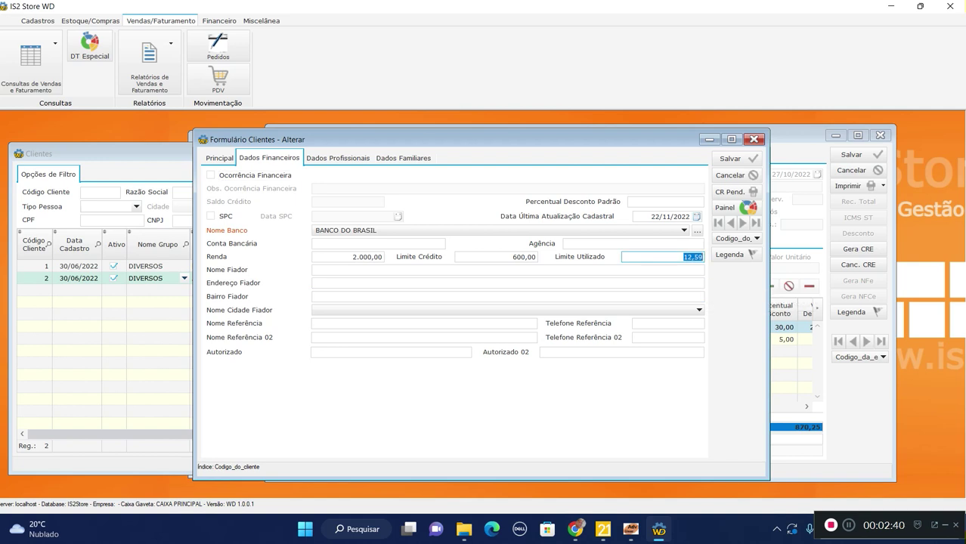
{"action": "left_click", "coordinate": [753, 139]}
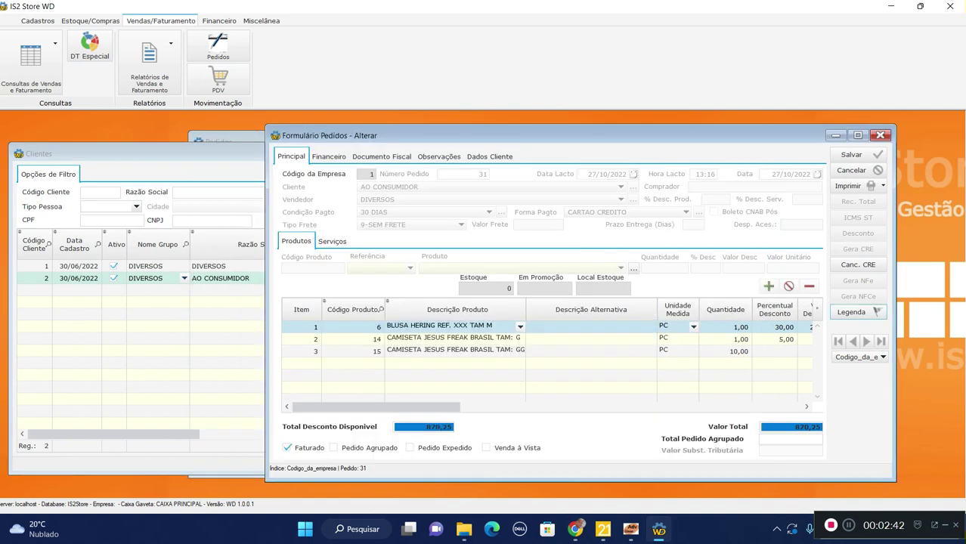
Cancel the order's receivable titles, change its payment method to DINHEIRO and save the order
{"action": "left_click", "coordinate": [858, 265]}
{"action": "left_click", "coordinate": [454, 279]}
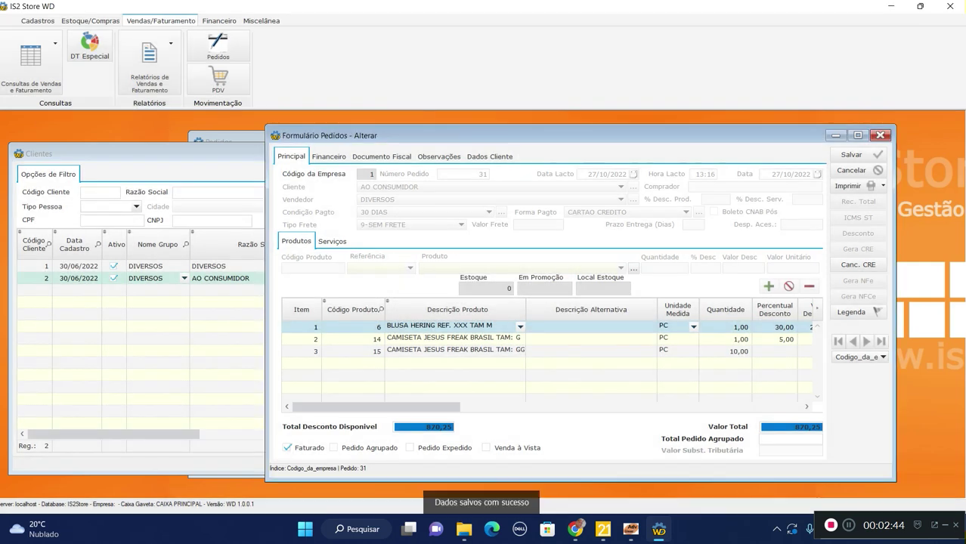
{"action": "key", "text": "Return"}
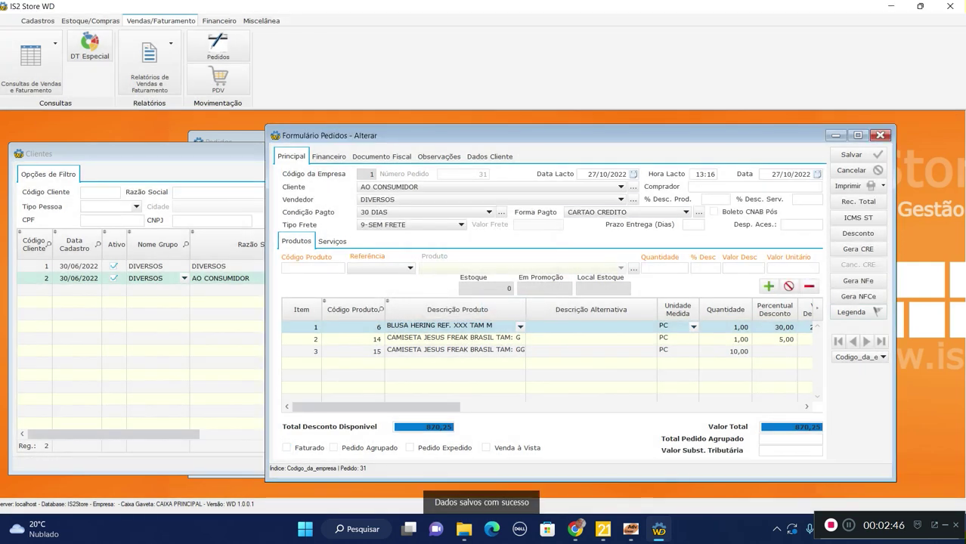
{"action": "left_click", "coordinate": [685, 211]}
{"action": "left_click", "coordinate": [621, 252]}
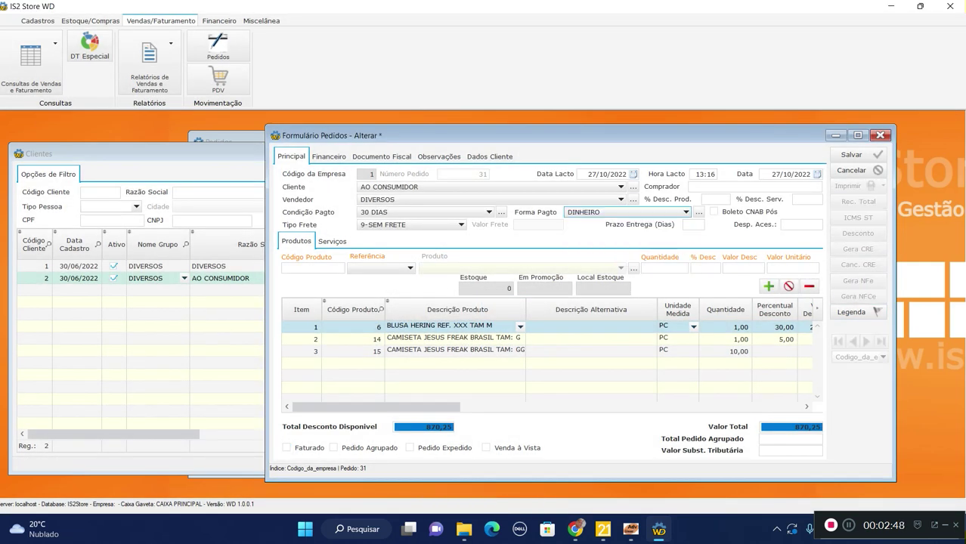
{"action": "left_click", "coordinate": [859, 154]}
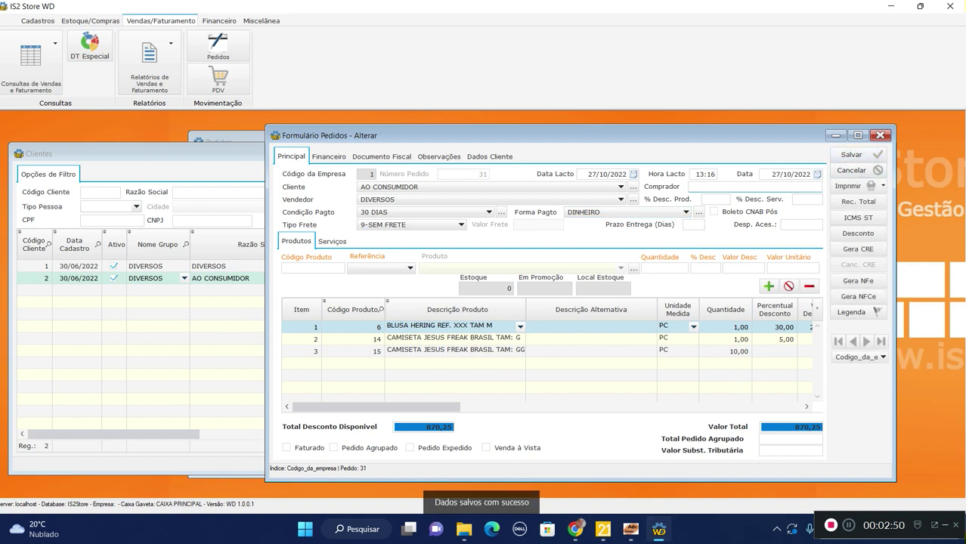
Generate the order's receivable titles, choosing to proceed past the customer's credit limit
{"action": "left_click", "coordinate": [858, 249]}
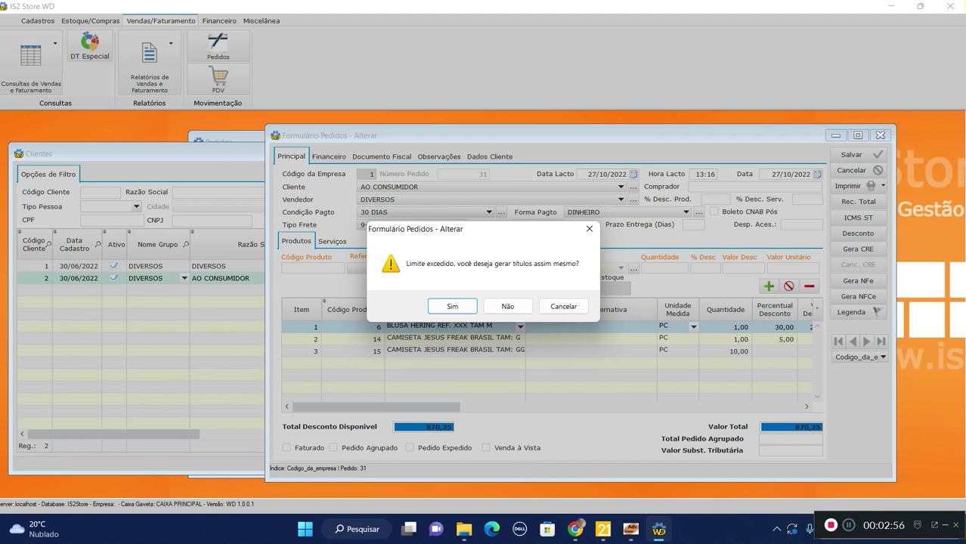
{"action": "left_click", "coordinate": [452, 306]}
{"action": "left_click", "coordinate": [460, 305]}
{"action": "key", "text": "Return"}
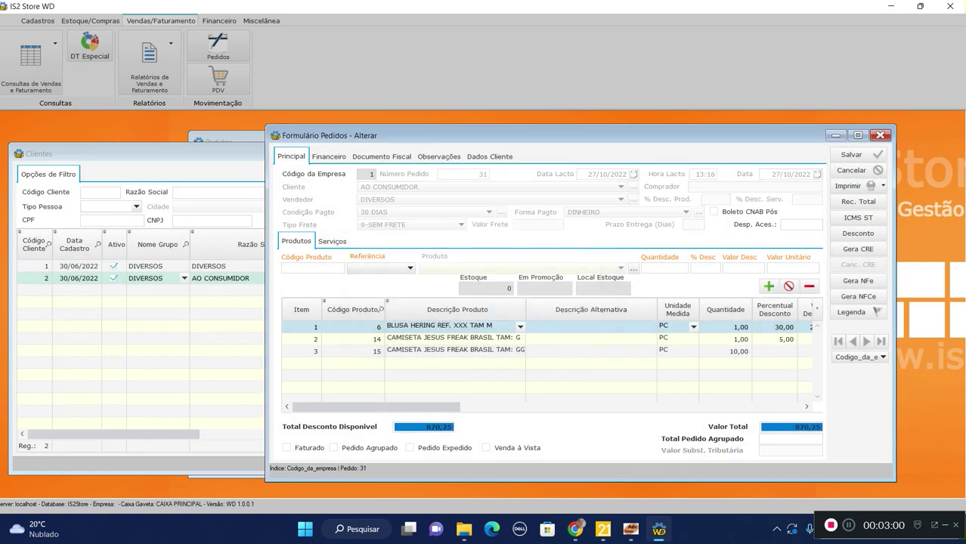
Check the used credit limit in AO CONSUMIDOR's financial data and return to the order form
{"action": "left_click", "coordinate": [151, 154]}
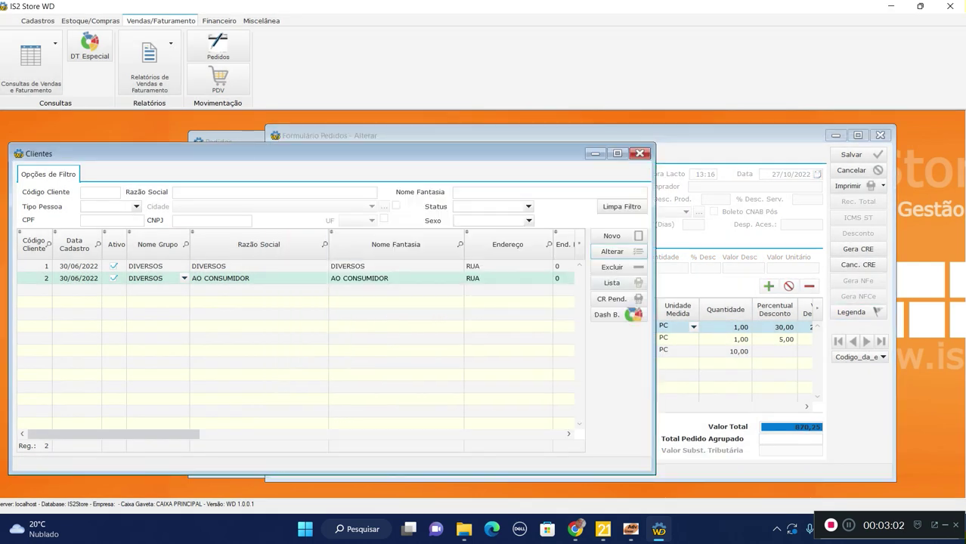
{"action": "left_click", "coordinate": [620, 251]}
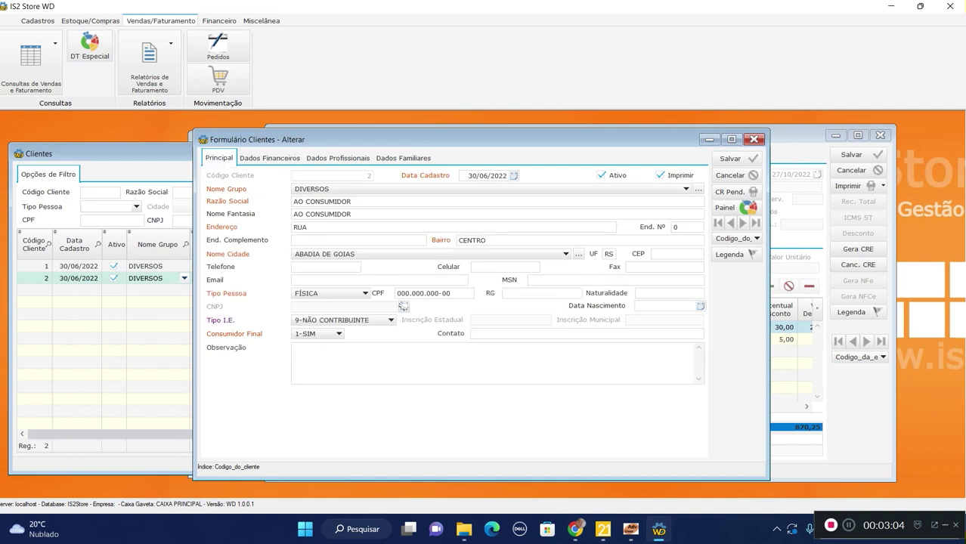
{"action": "left_click", "coordinate": [663, 258]}
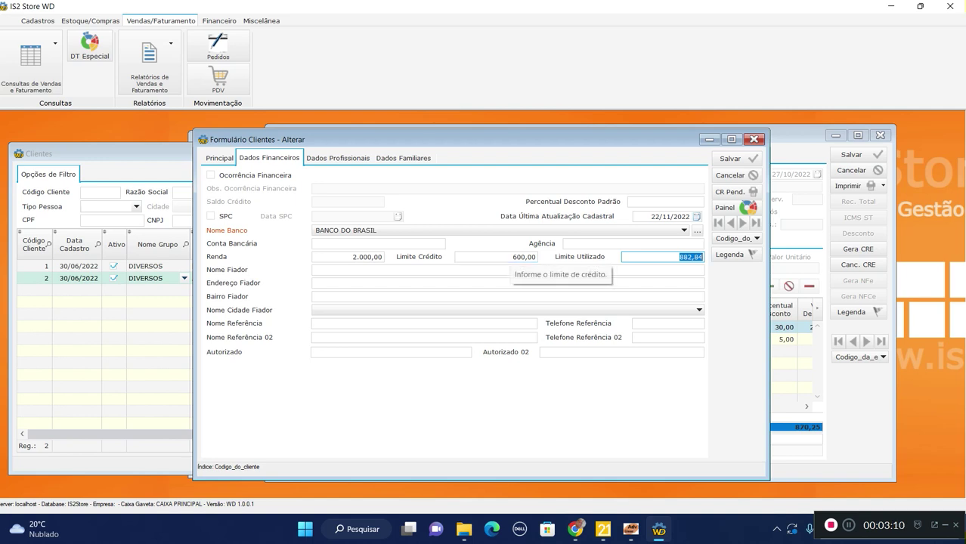
{"action": "left_click", "coordinate": [801, 136]}
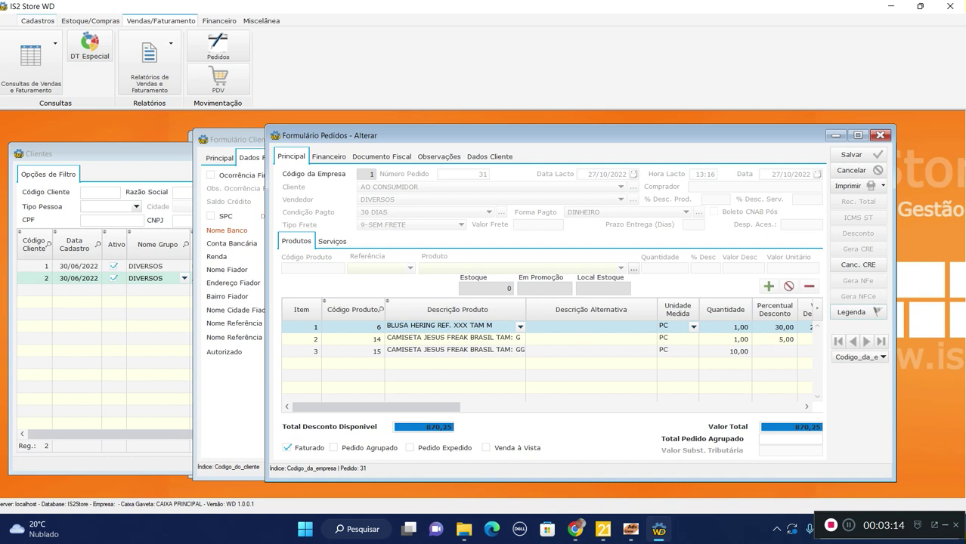
Open the DINHEIRO record from the payment methods registry to examine its settings
{"action": "left_click", "coordinate": [37, 21]}
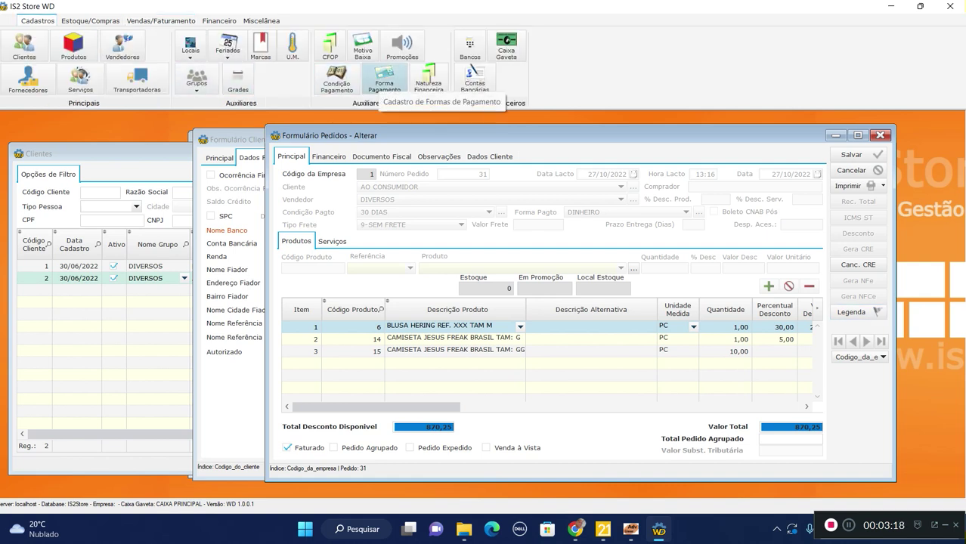
{"action": "left_click", "coordinate": [384, 79]}
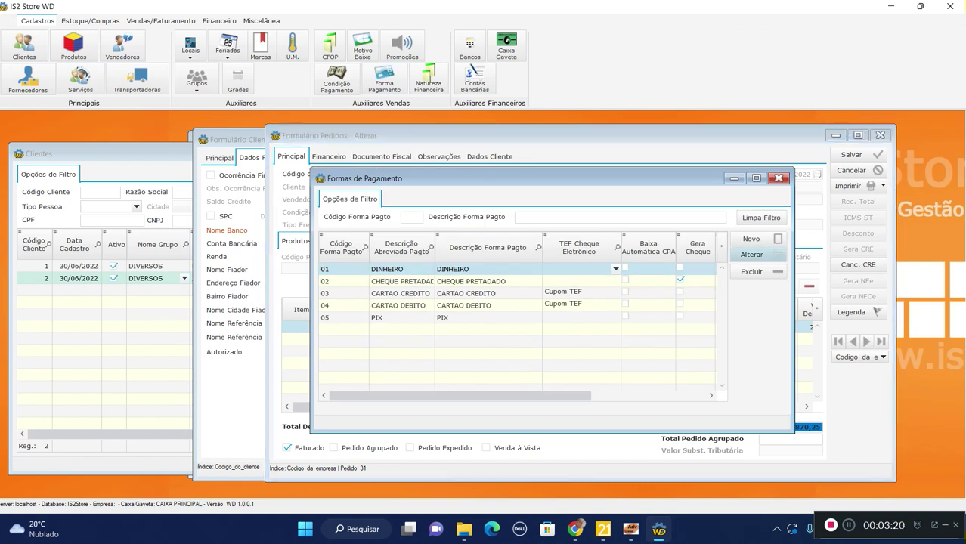
{"action": "left_click", "coordinate": [753, 254]}
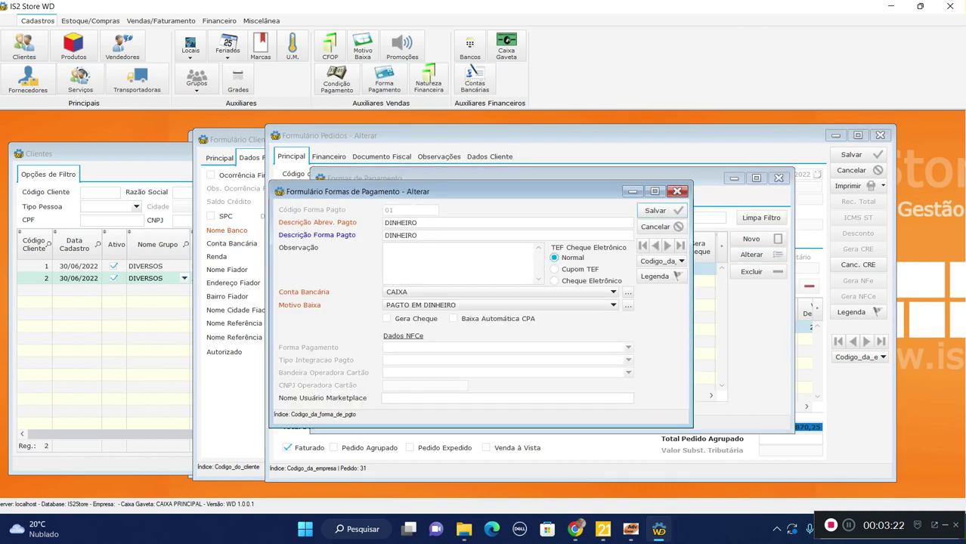